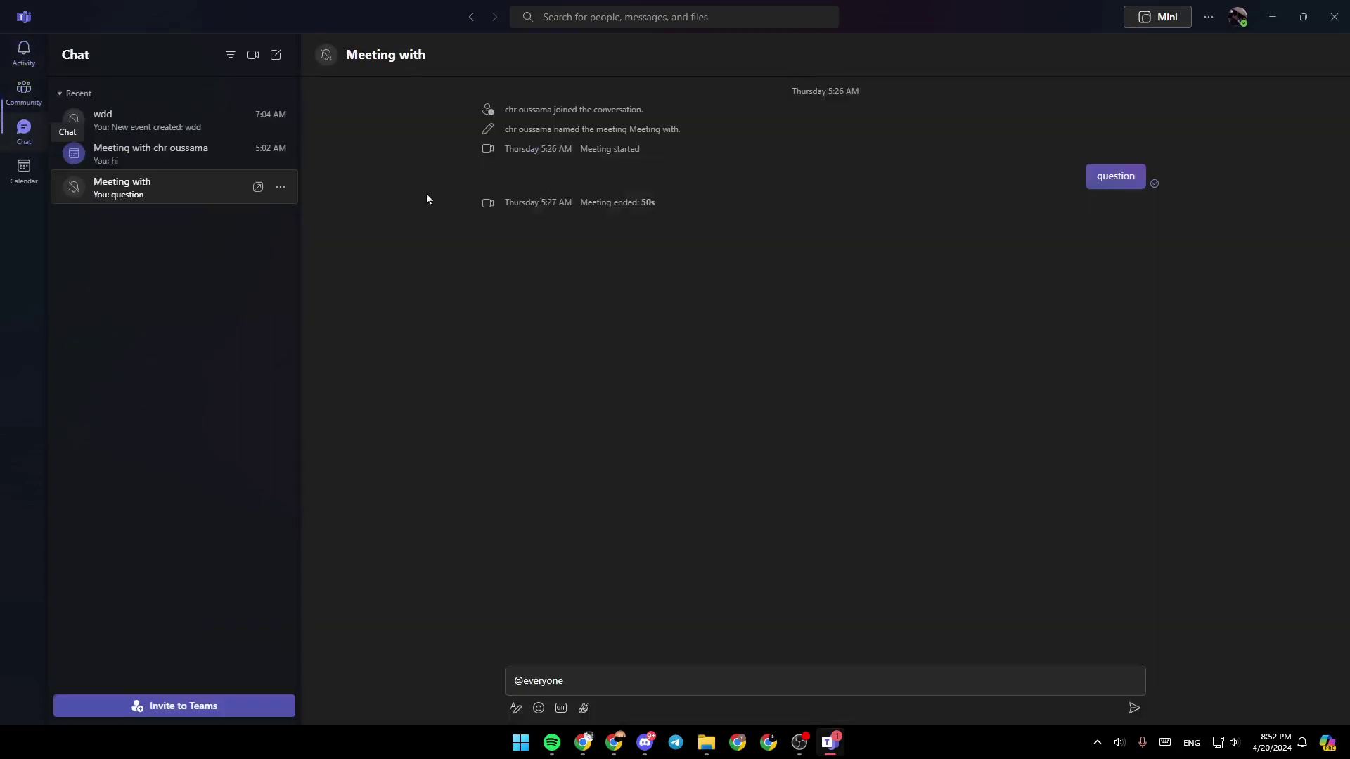
Step: From the Calendar, open a blank new meeting form for 4/20/2024, 9:00–9:30 PM, and keep it open
click(29, 177)
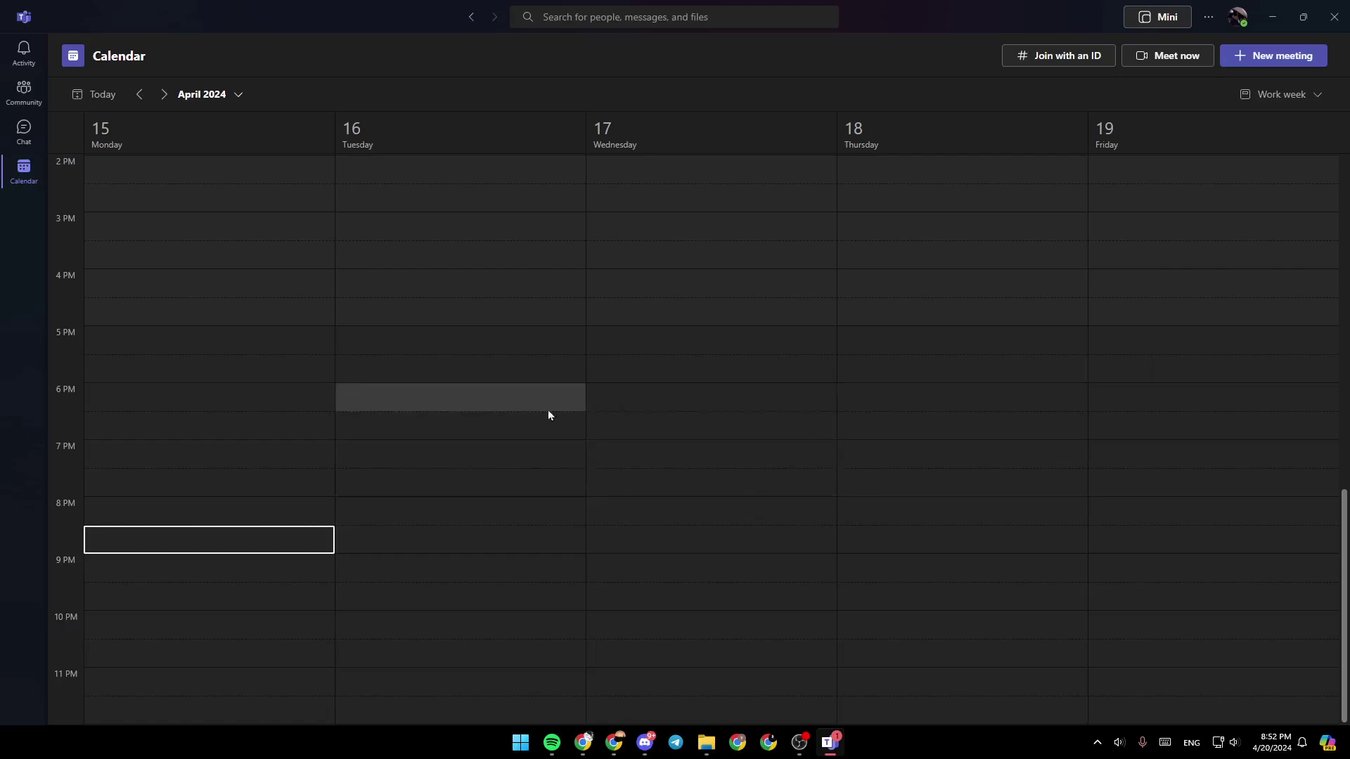
click(1239, 64)
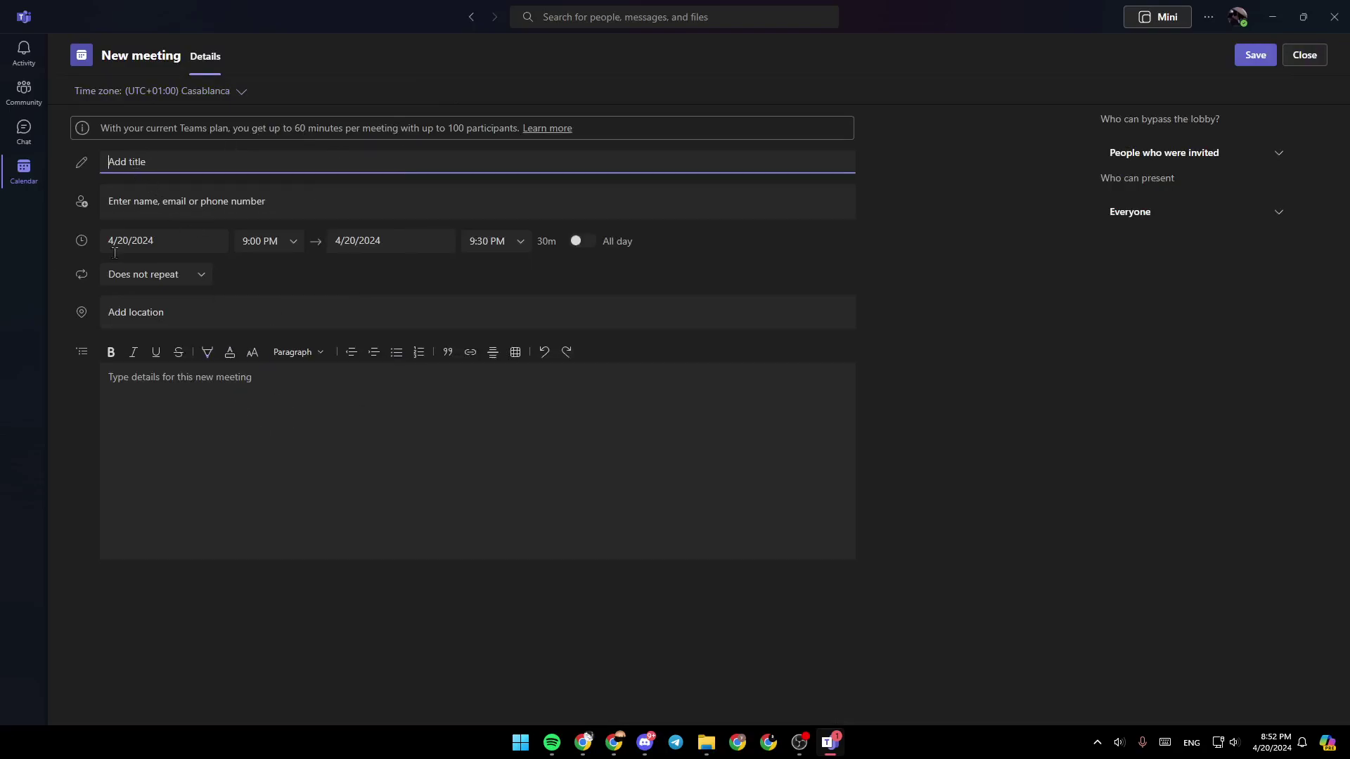
click(176, 201)
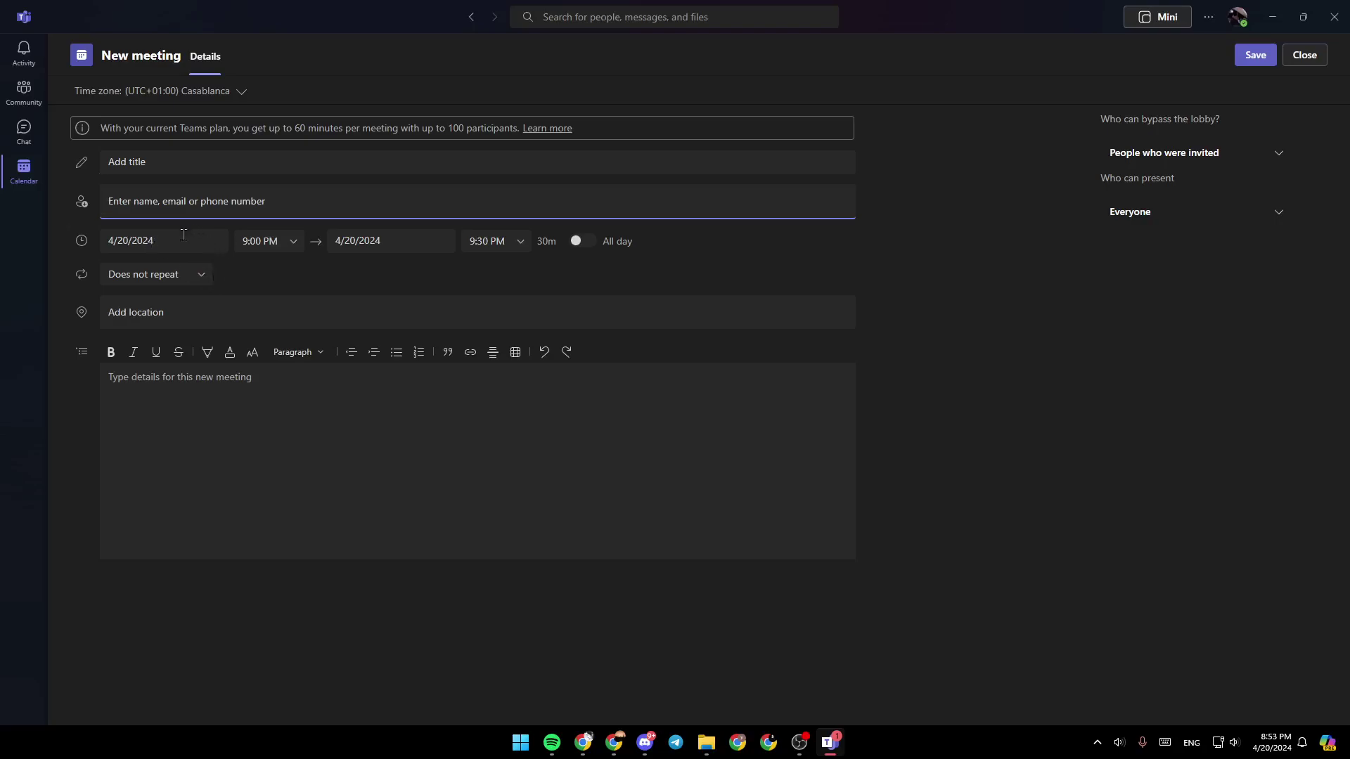
click(252, 302)
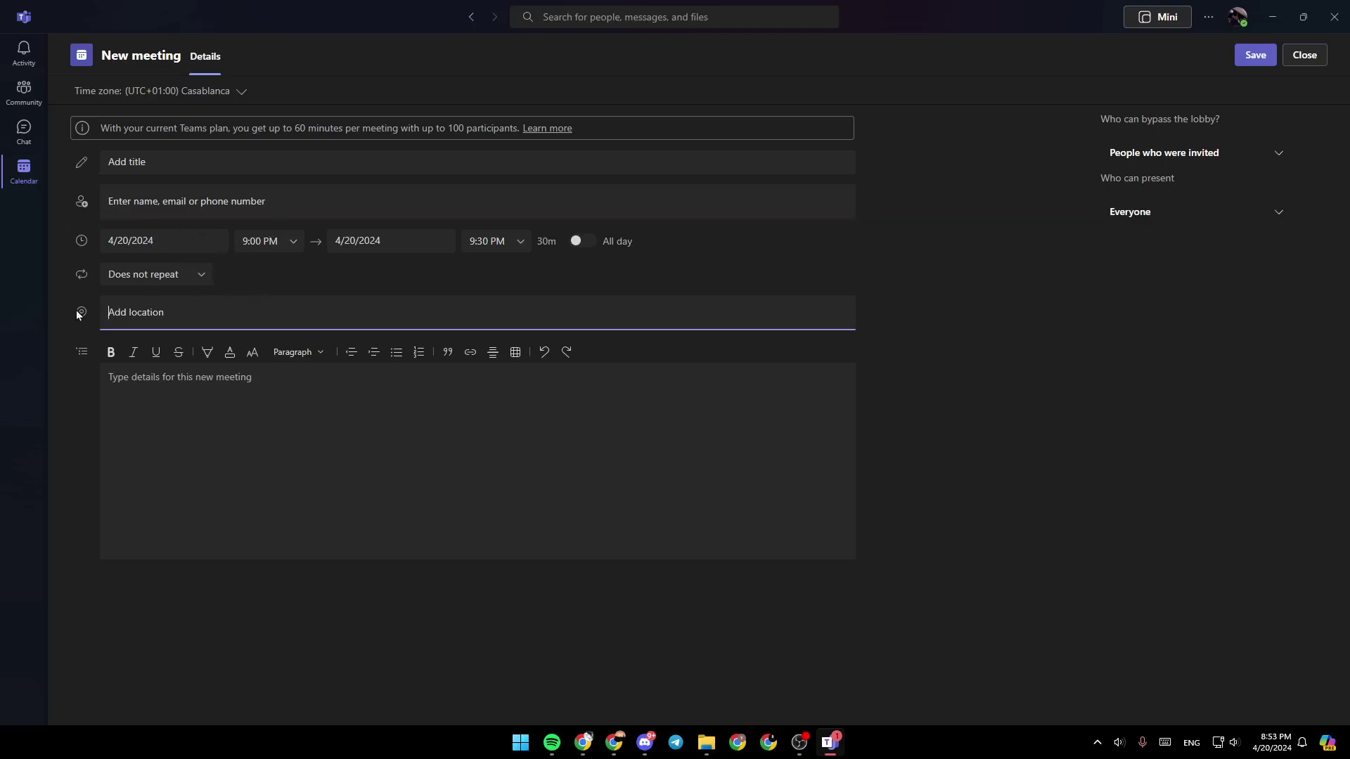
click(176, 412)
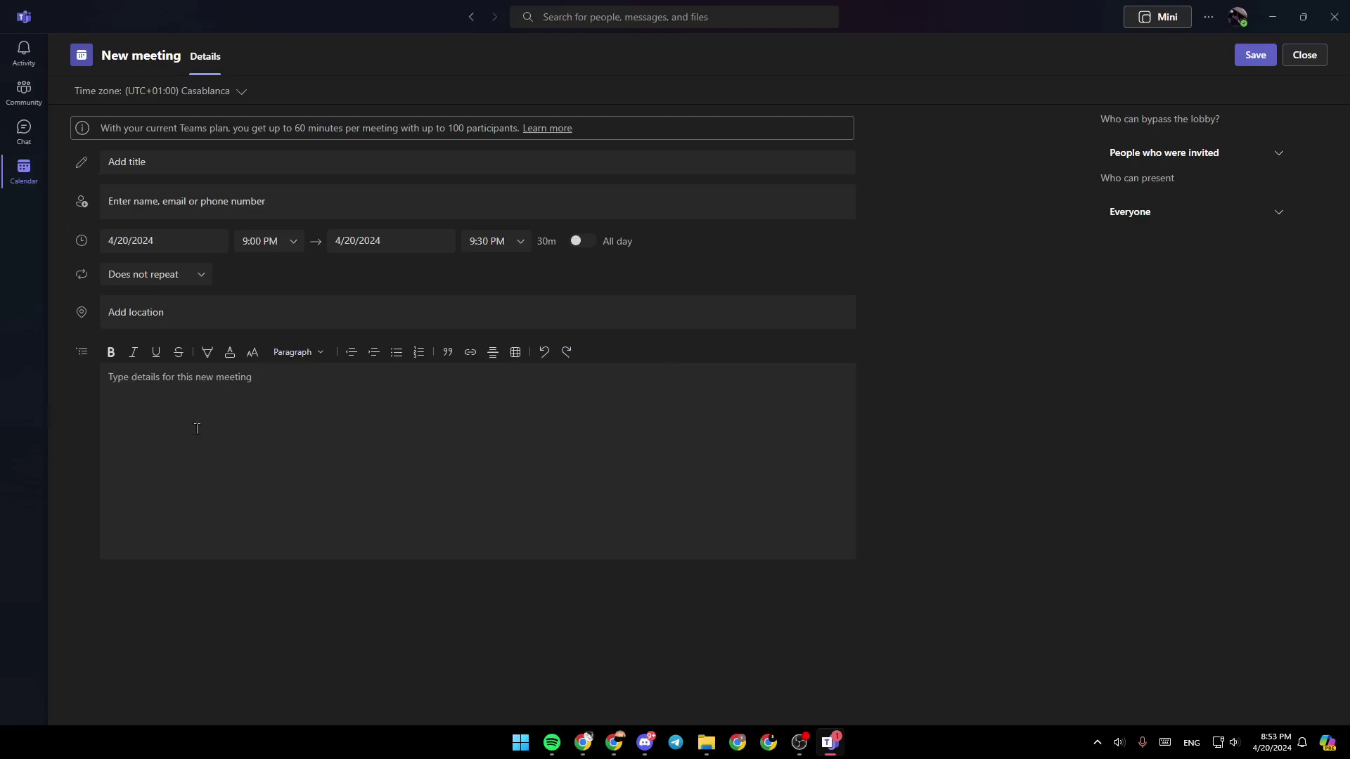
click(1301, 59)
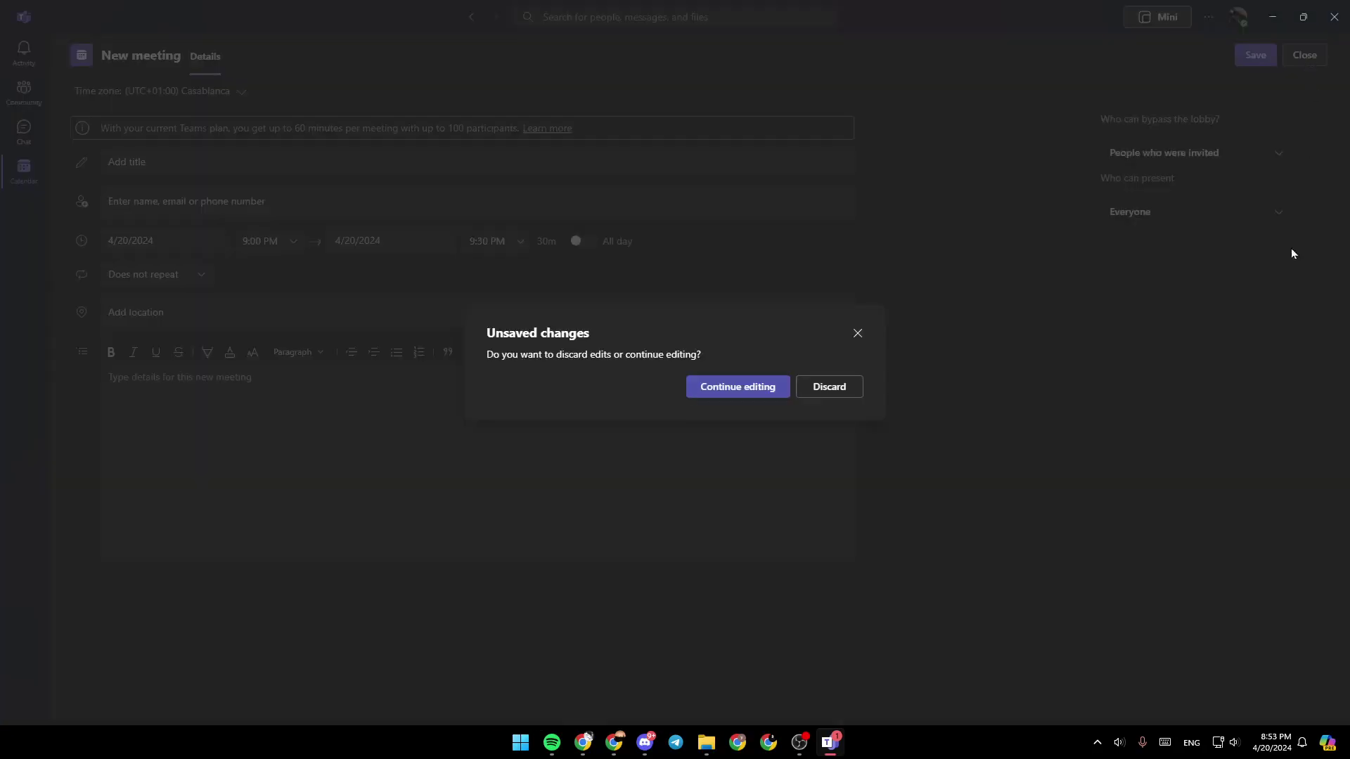
click(778, 396)
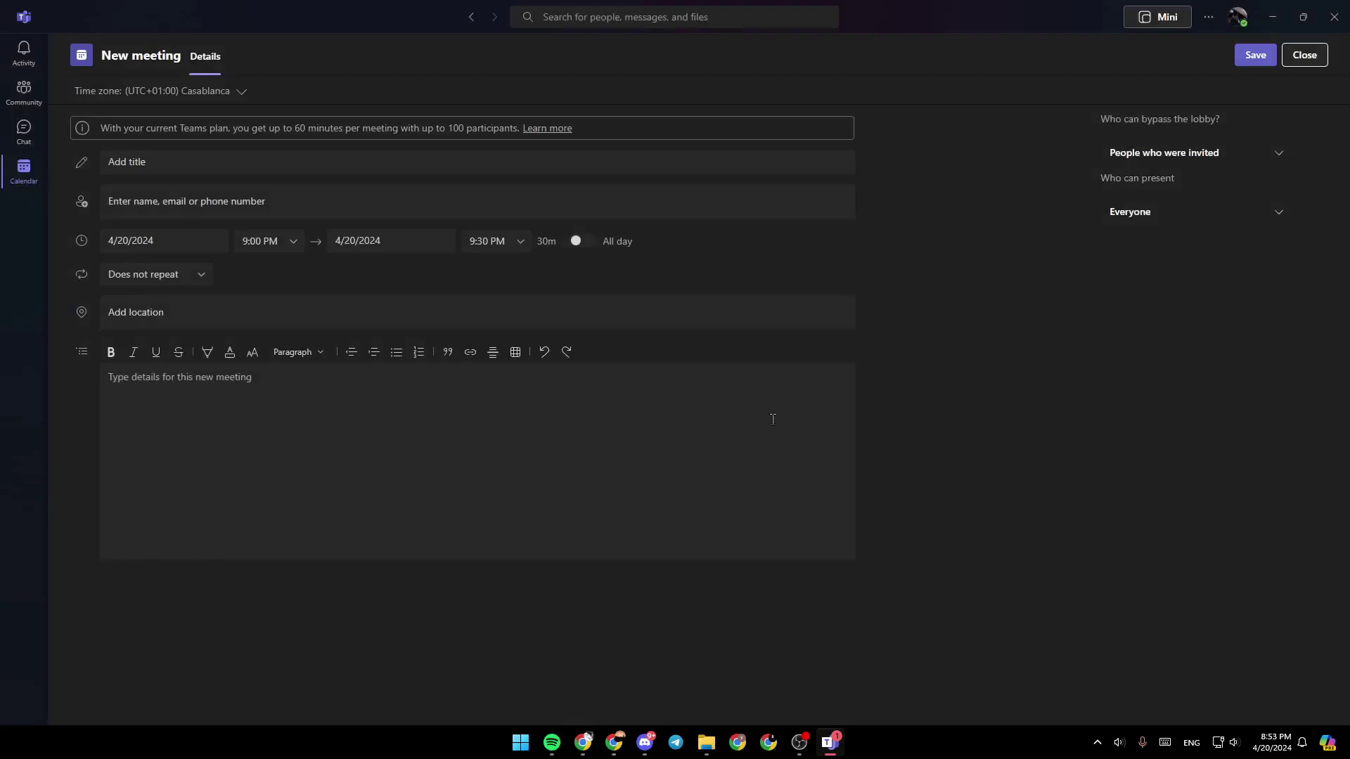
Step: Discard the unsaved meeting draft and start an instant meeting with Meet now
click(1304, 60)
click(864, 385)
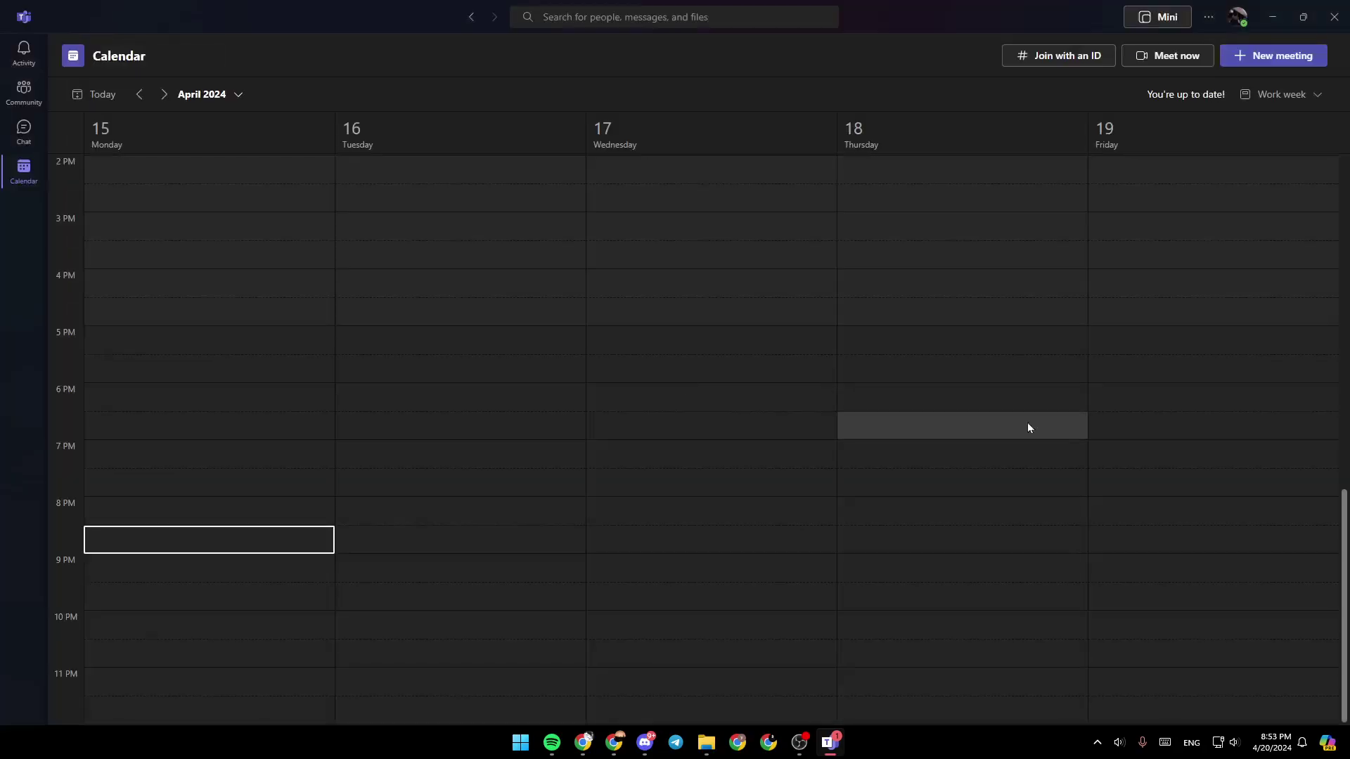
click(1171, 57)
click(1153, 204)
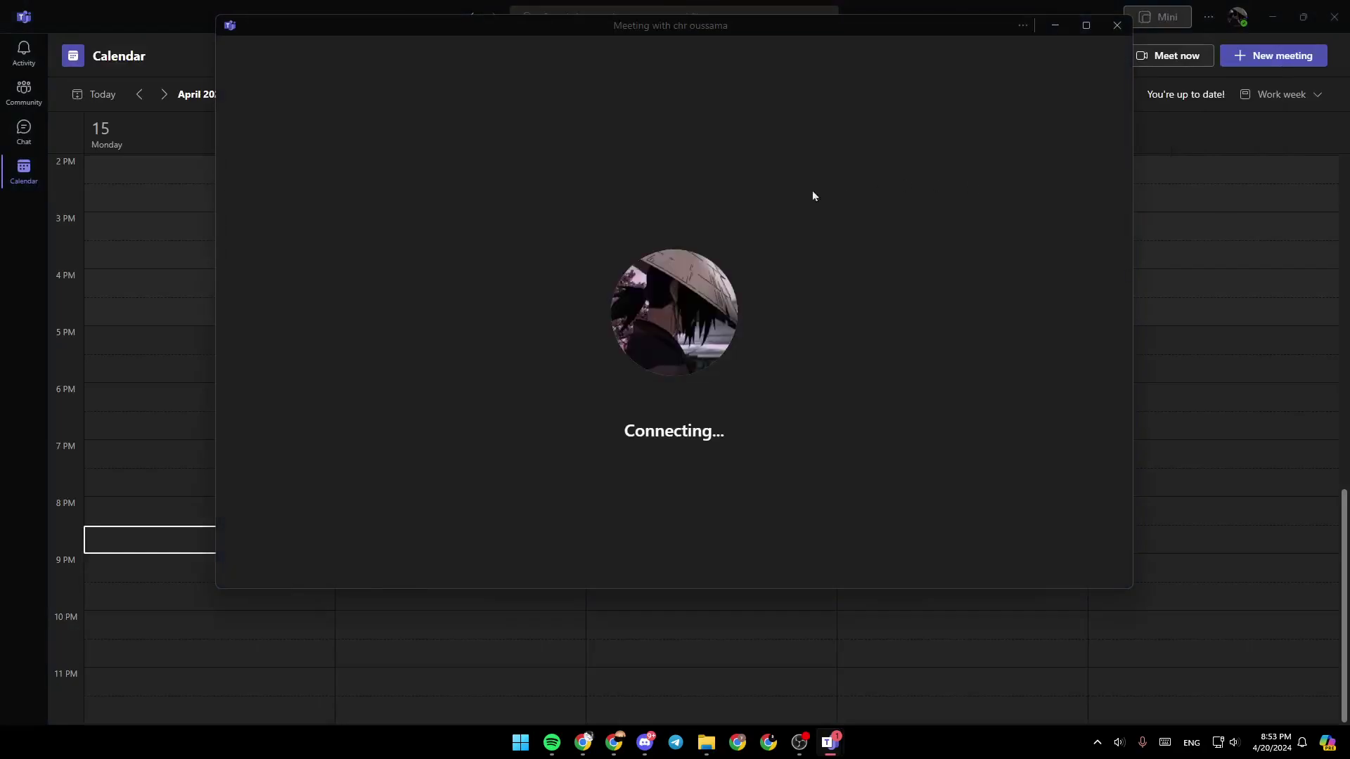
Step: Reposition the meeting window and test the camera by turning it on, then off
drag(751, 29, 776, 81)
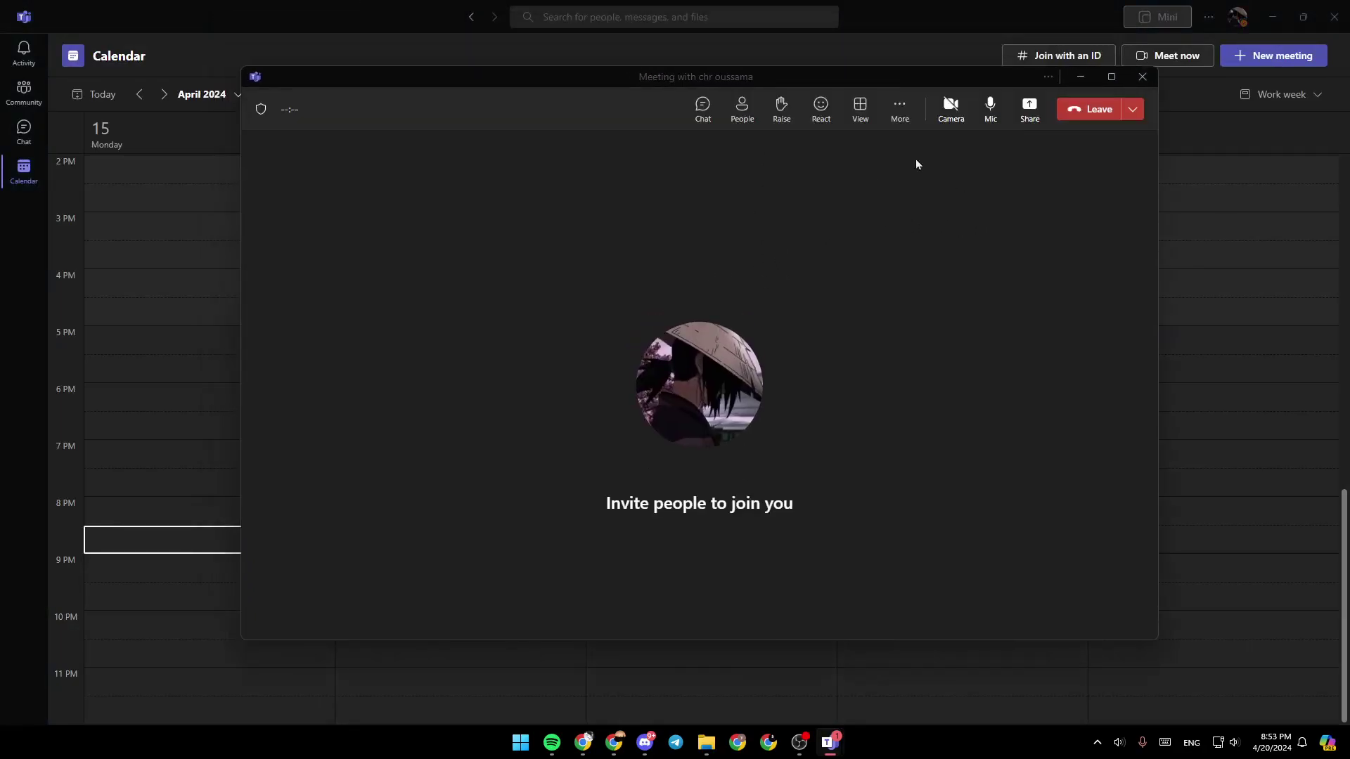
click(954, 113)
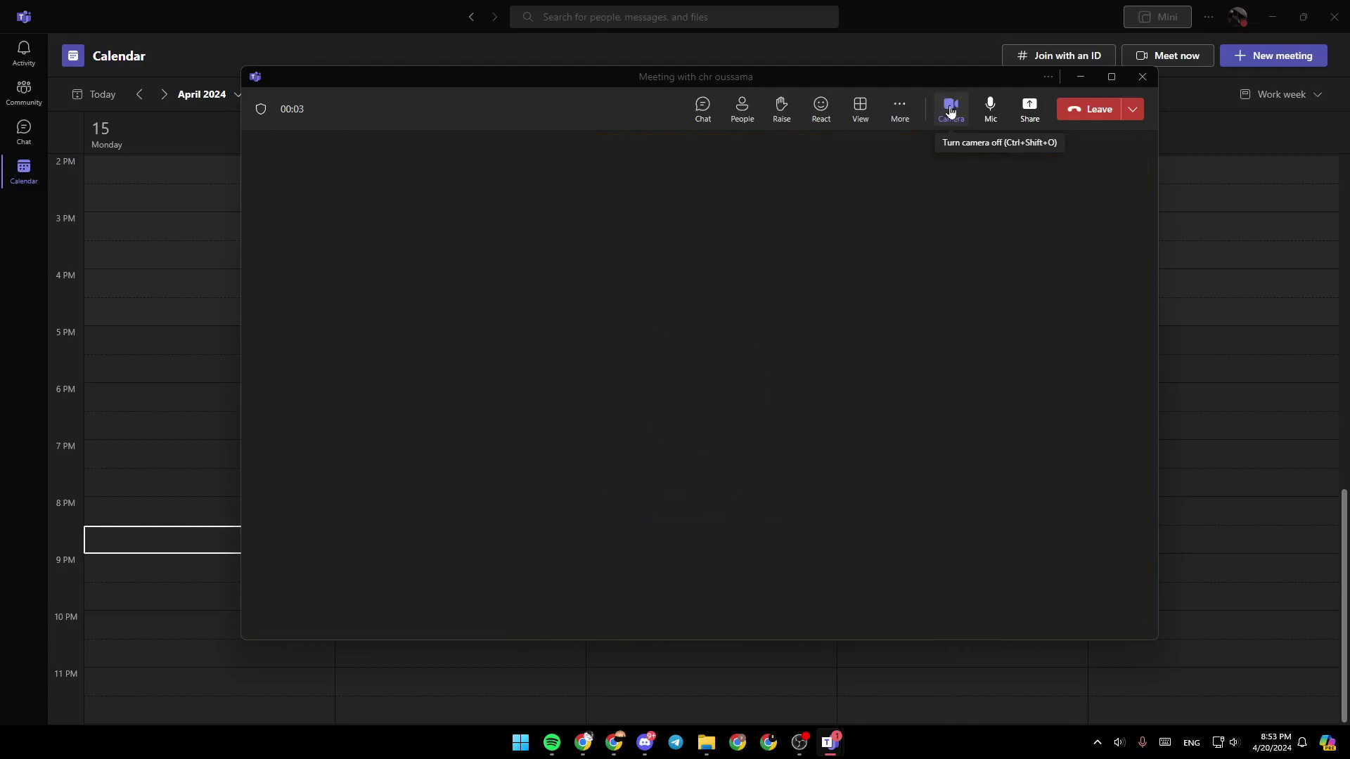
click(949, 111)
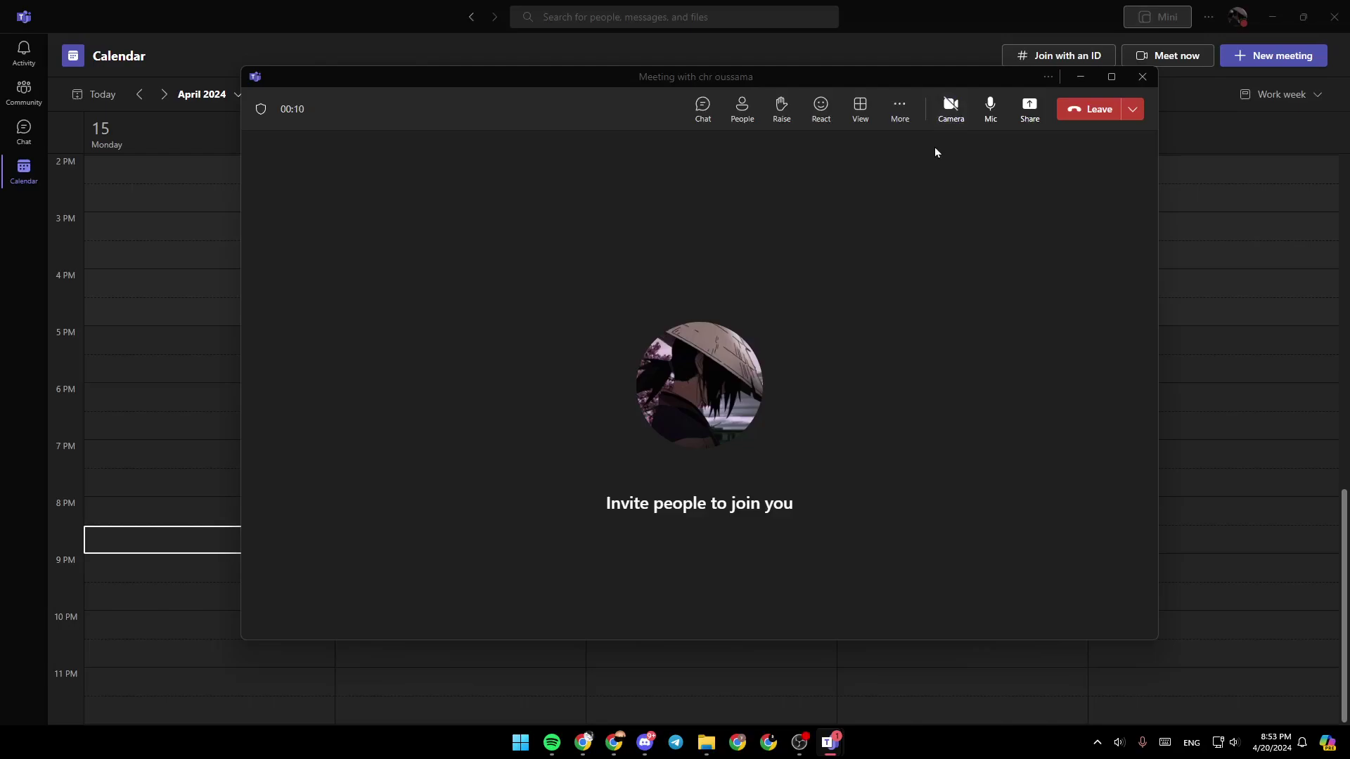
Step: Leave the meeting and launch Control Panel with the control command from Run
click(1086, 108)
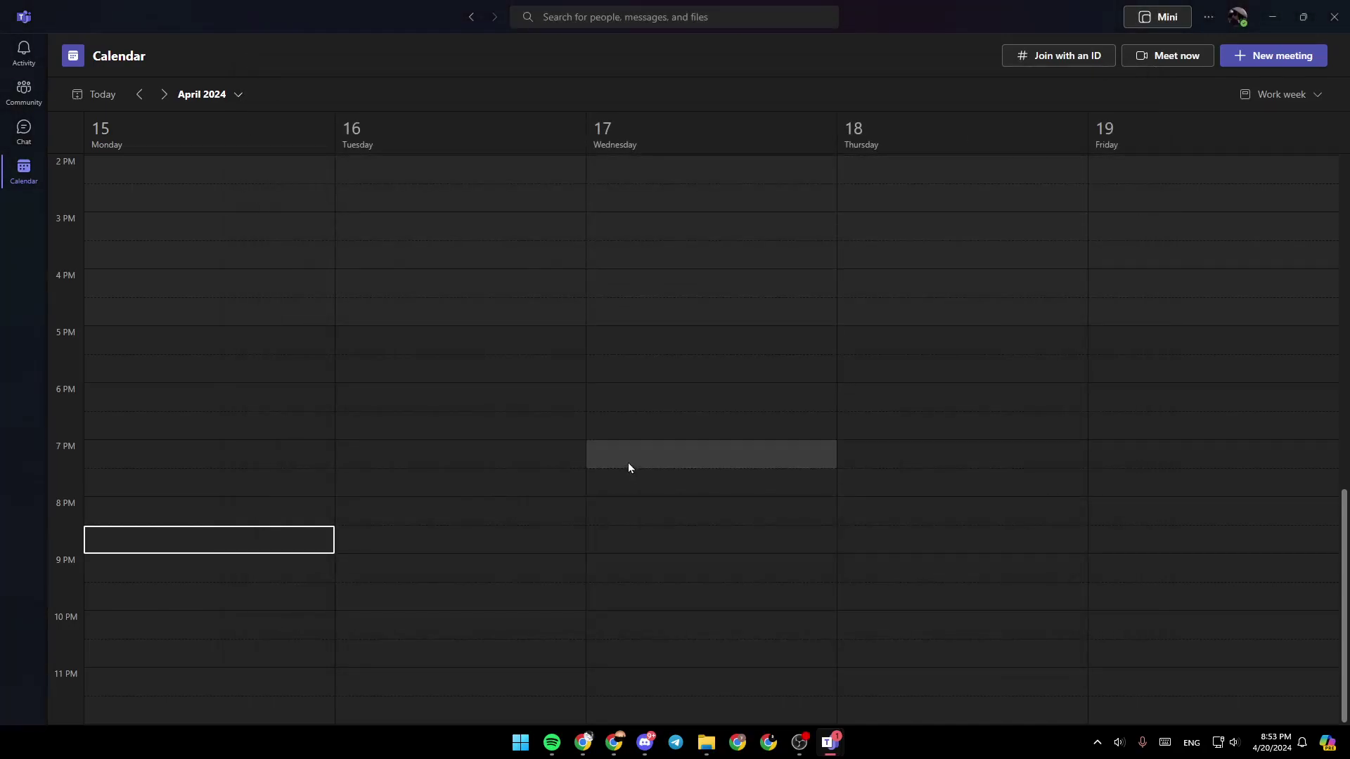
key(super+r)
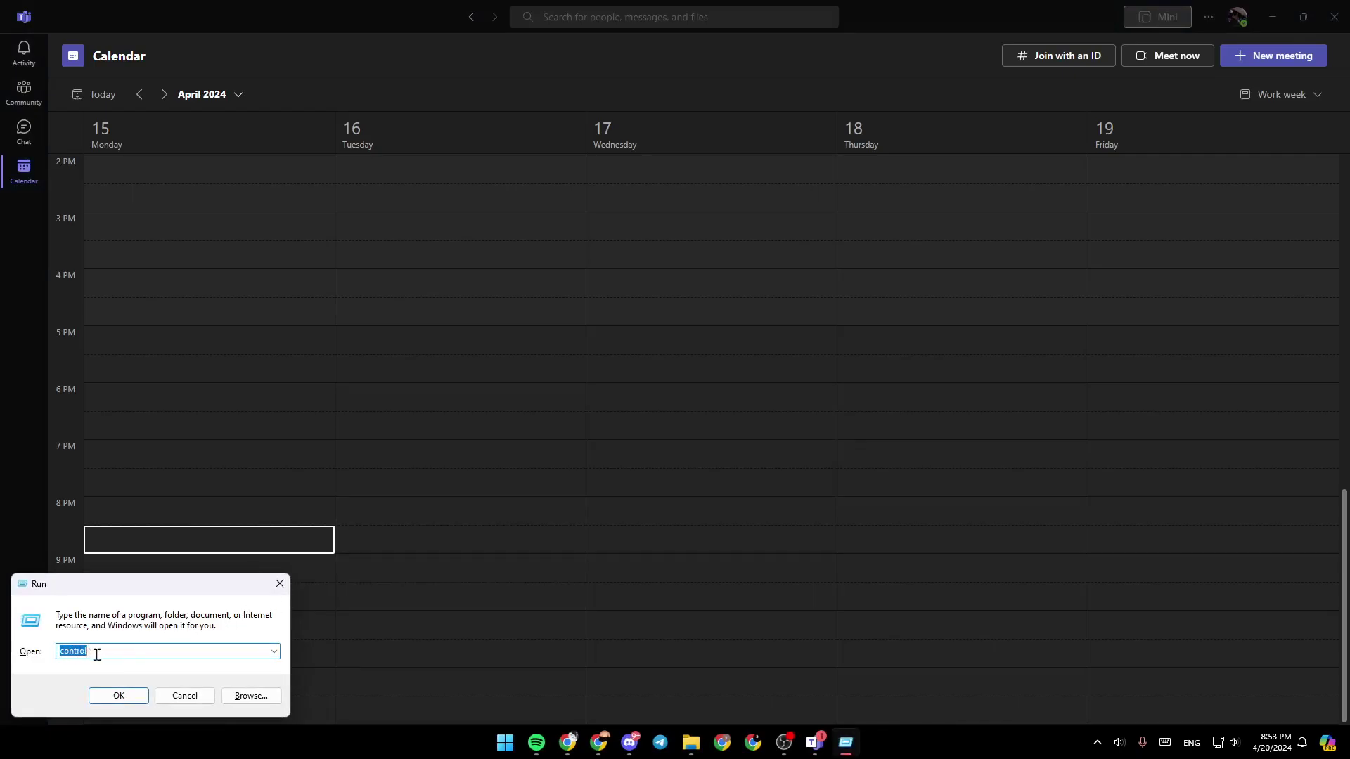
click(120, 696)
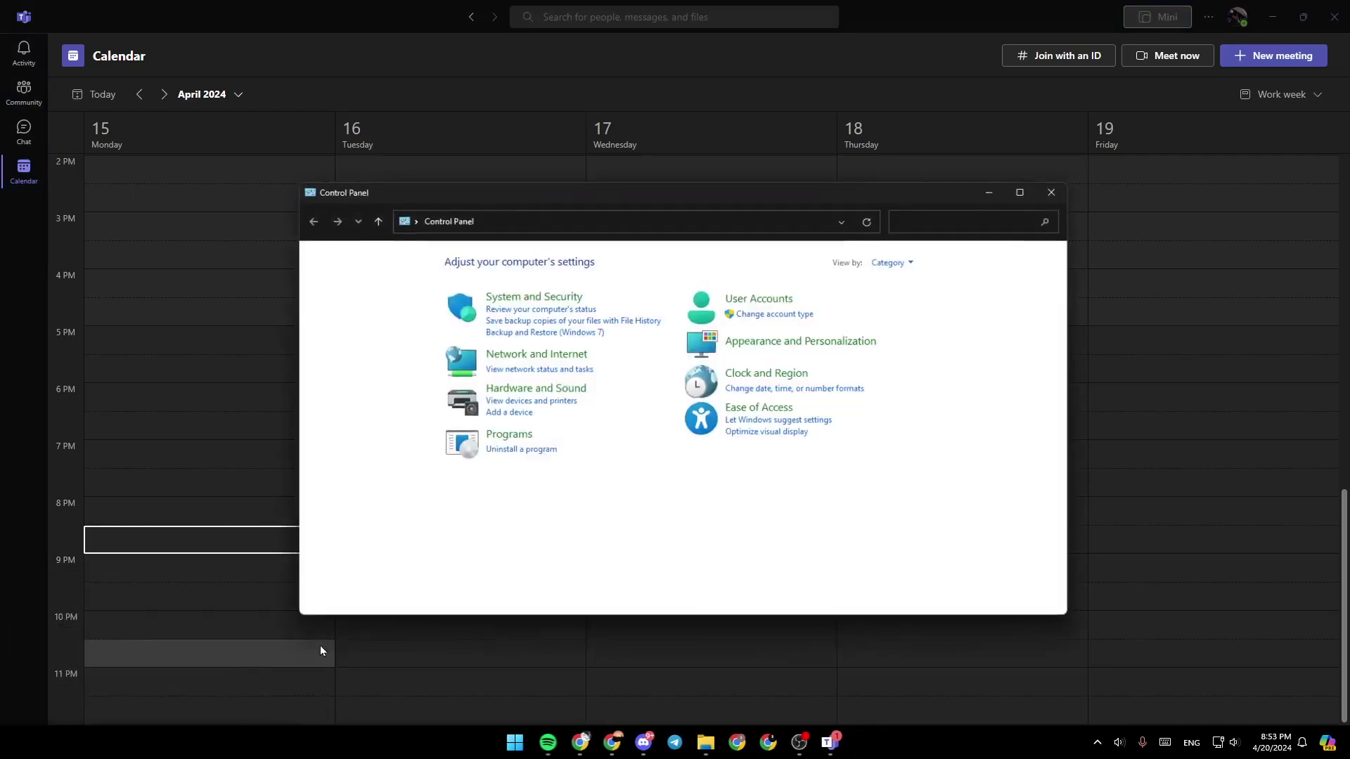
Step: Set Control Panel's View by option to Large icons
drag(592, 197, 655, 183)
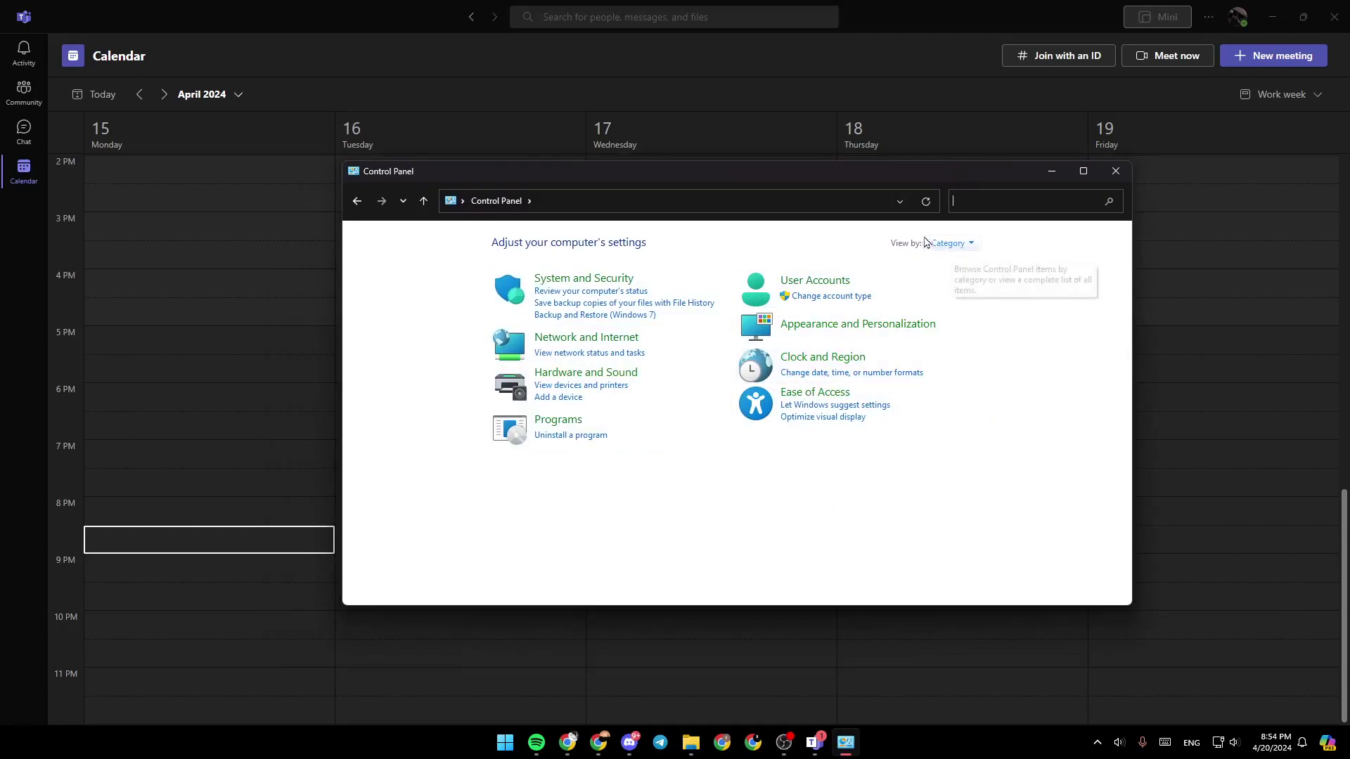
click(950, 244)
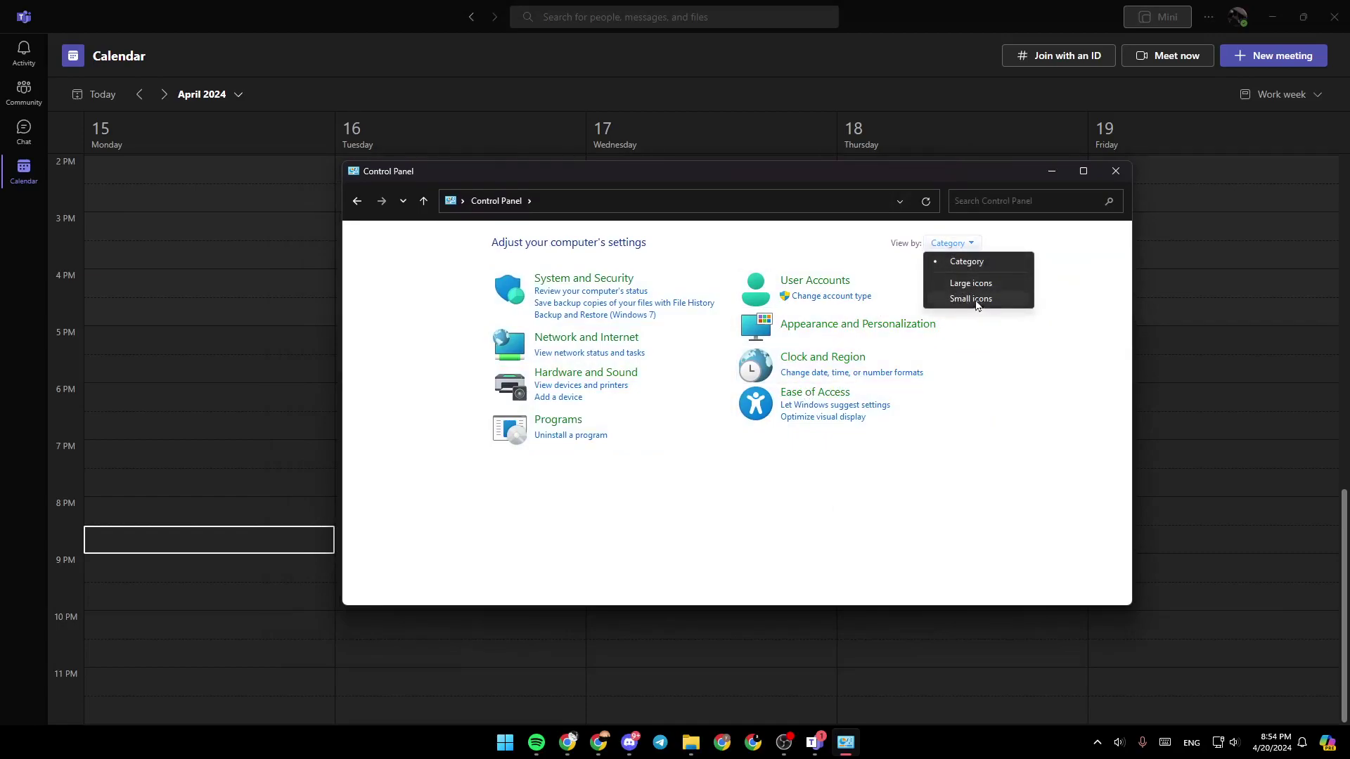
click(990, 284)
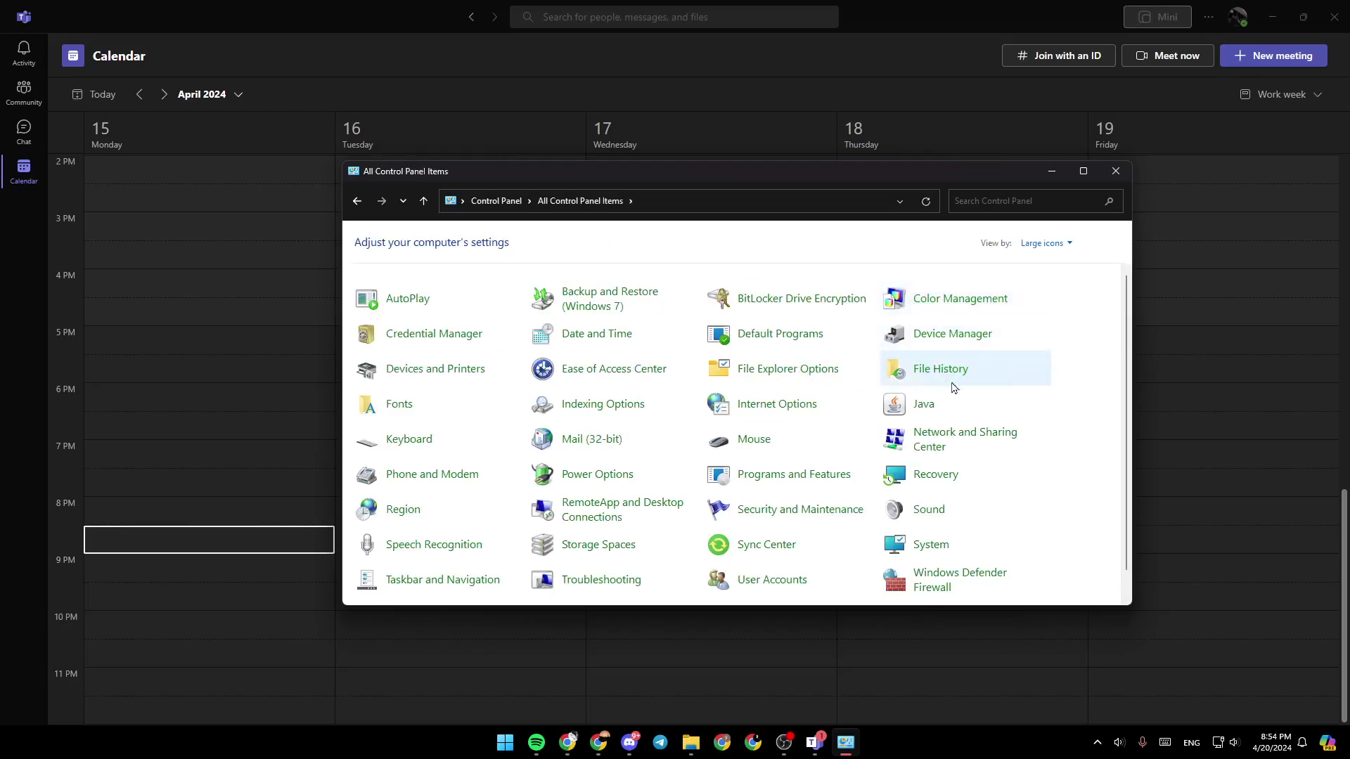
Step: Open Device Manager, expand Display adapters, and select the NVIDIA GeForce RTX 3060
click(939, 338)
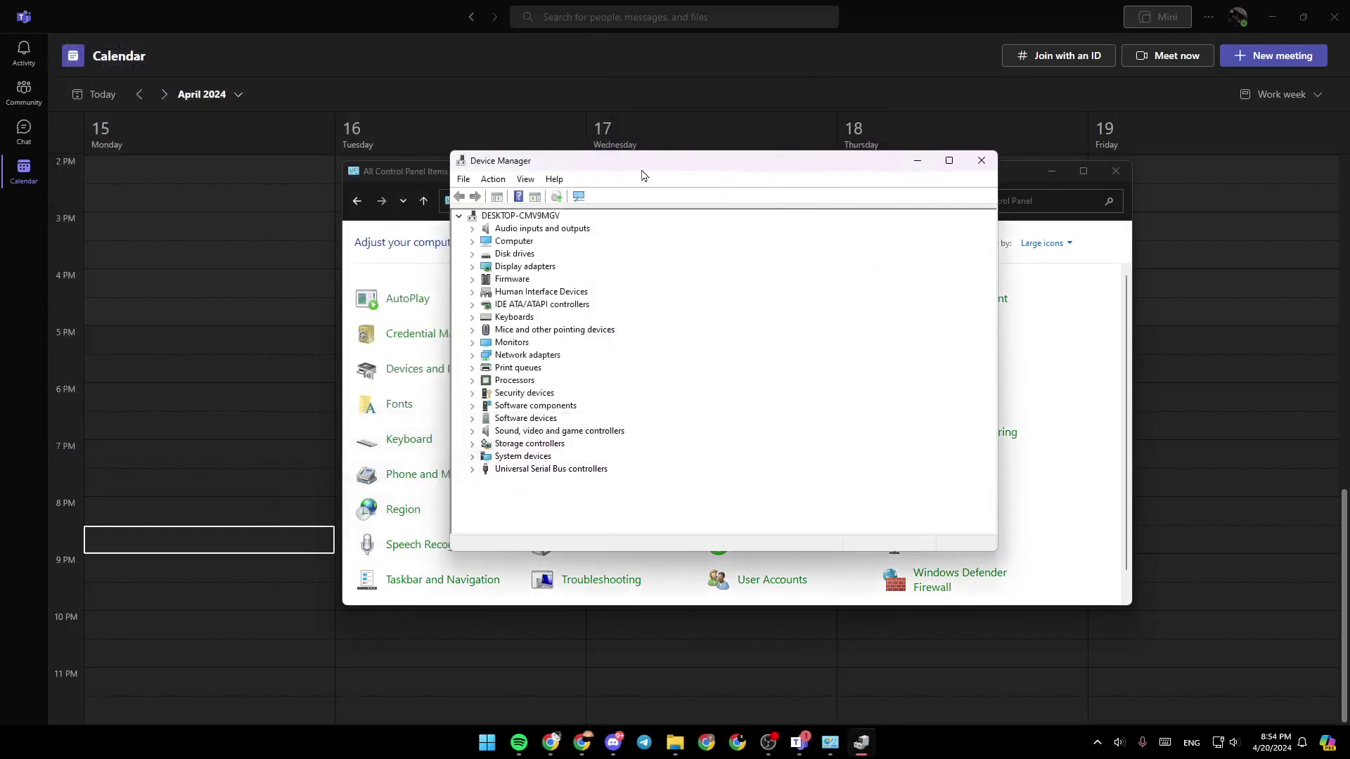
drag(642, 175, 674, 184)
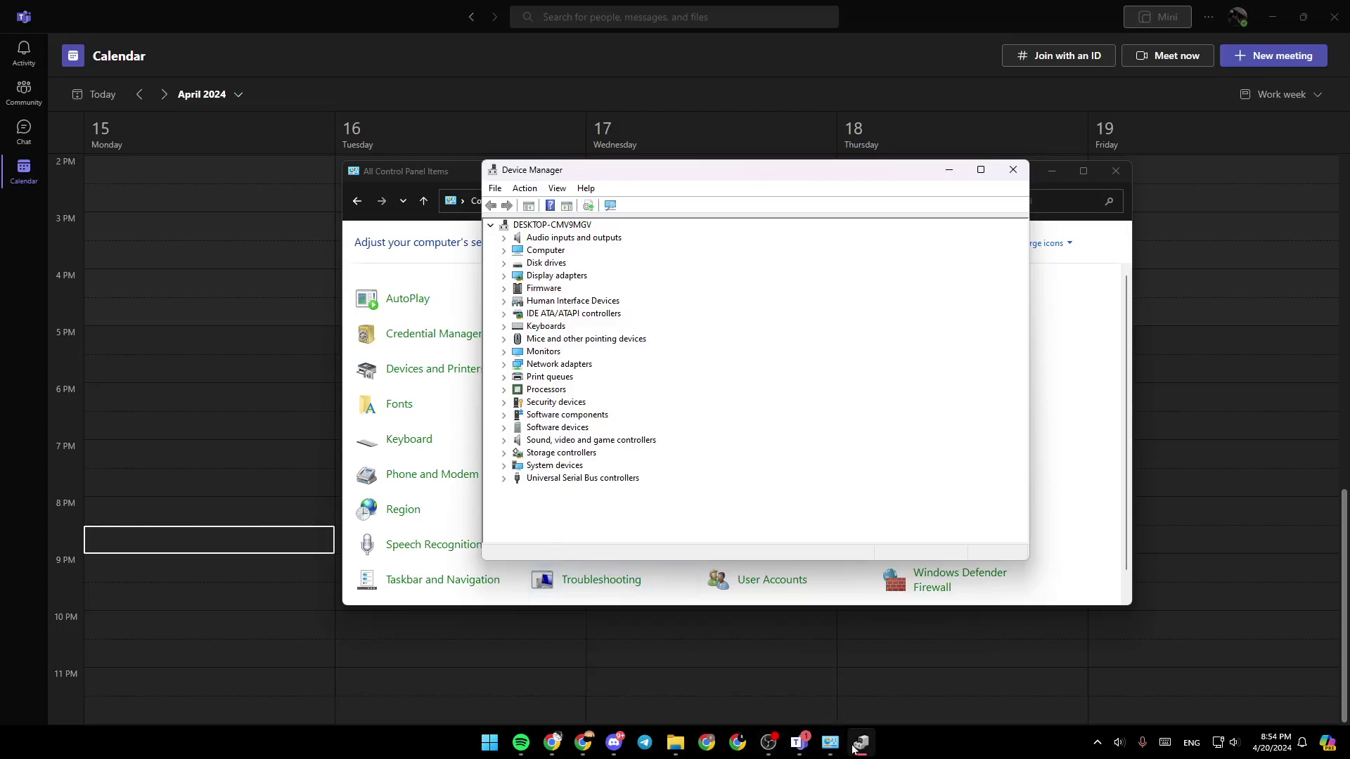
mouse_move(768, 731)
mouse_move(752, 693)
click(504, 276)
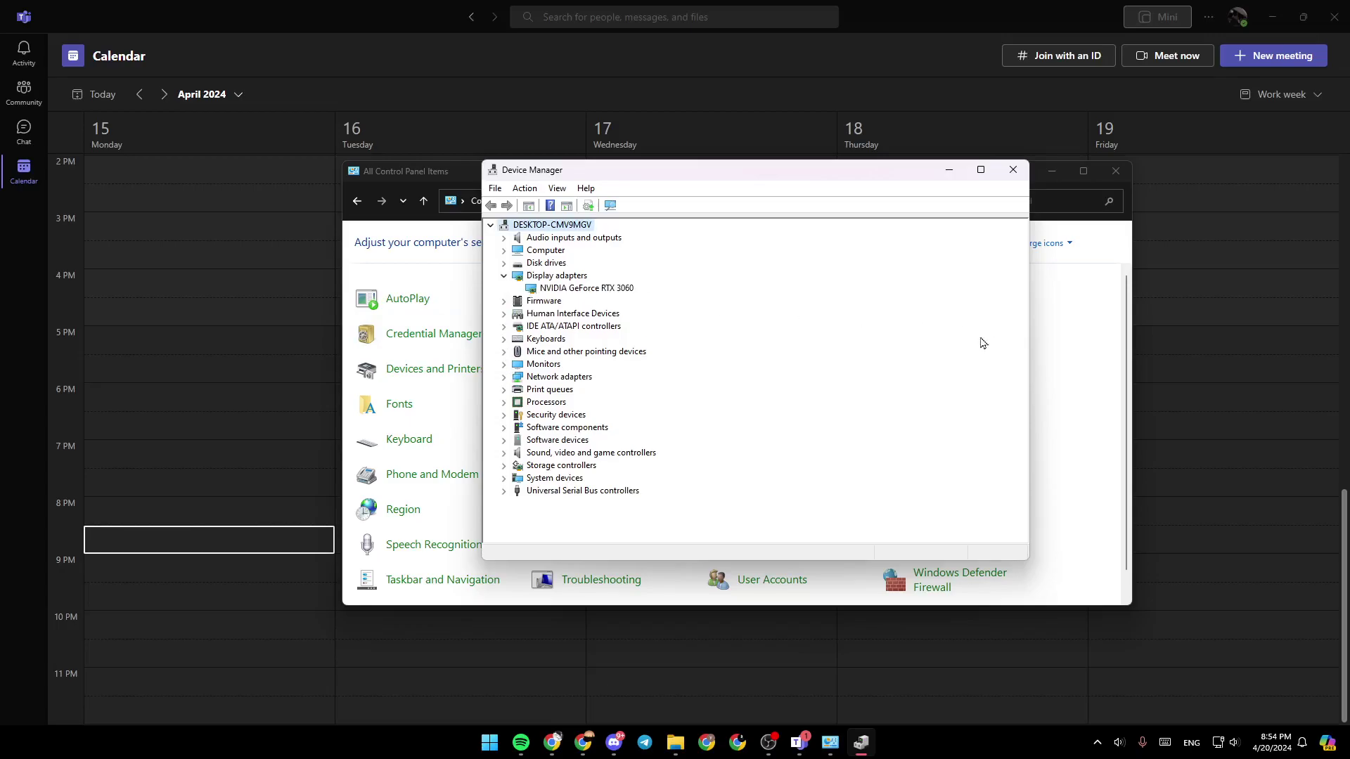
click(557, 291)
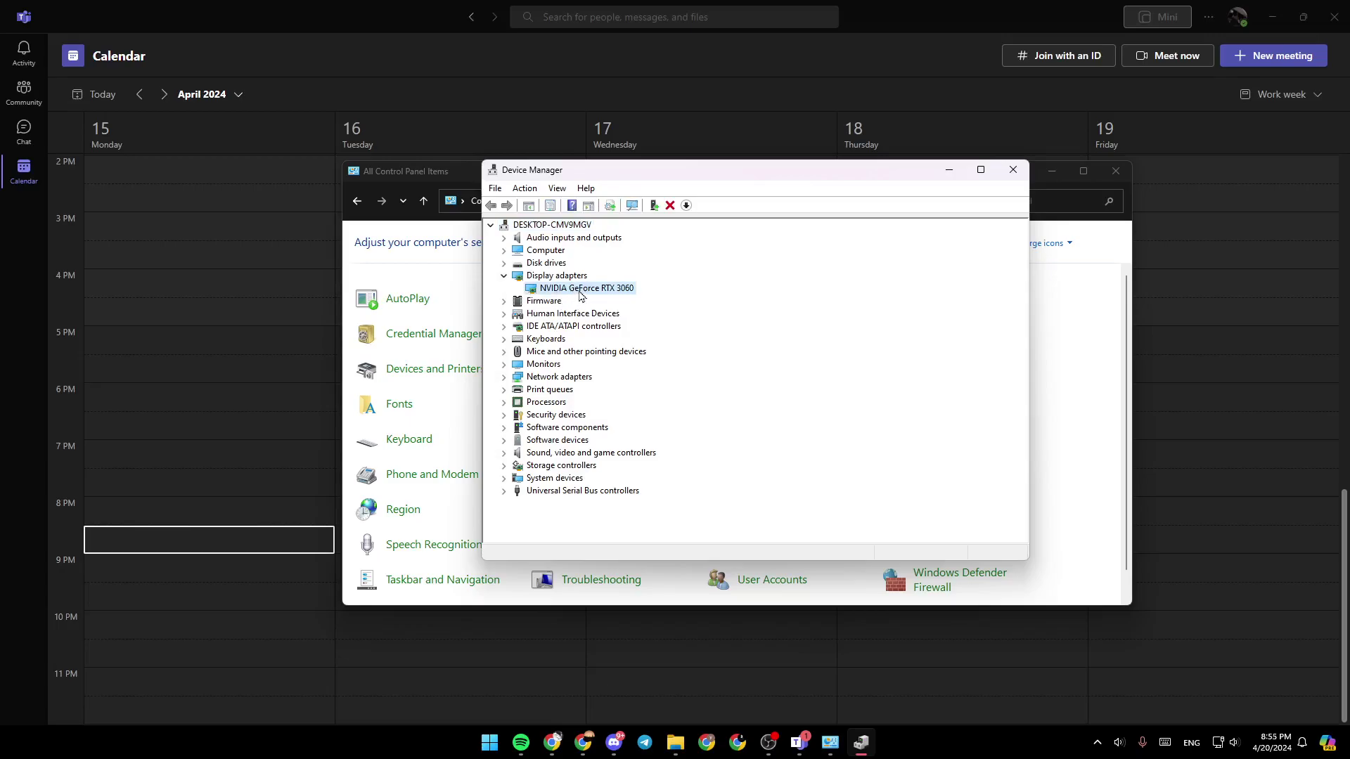
right_click(581, 295)
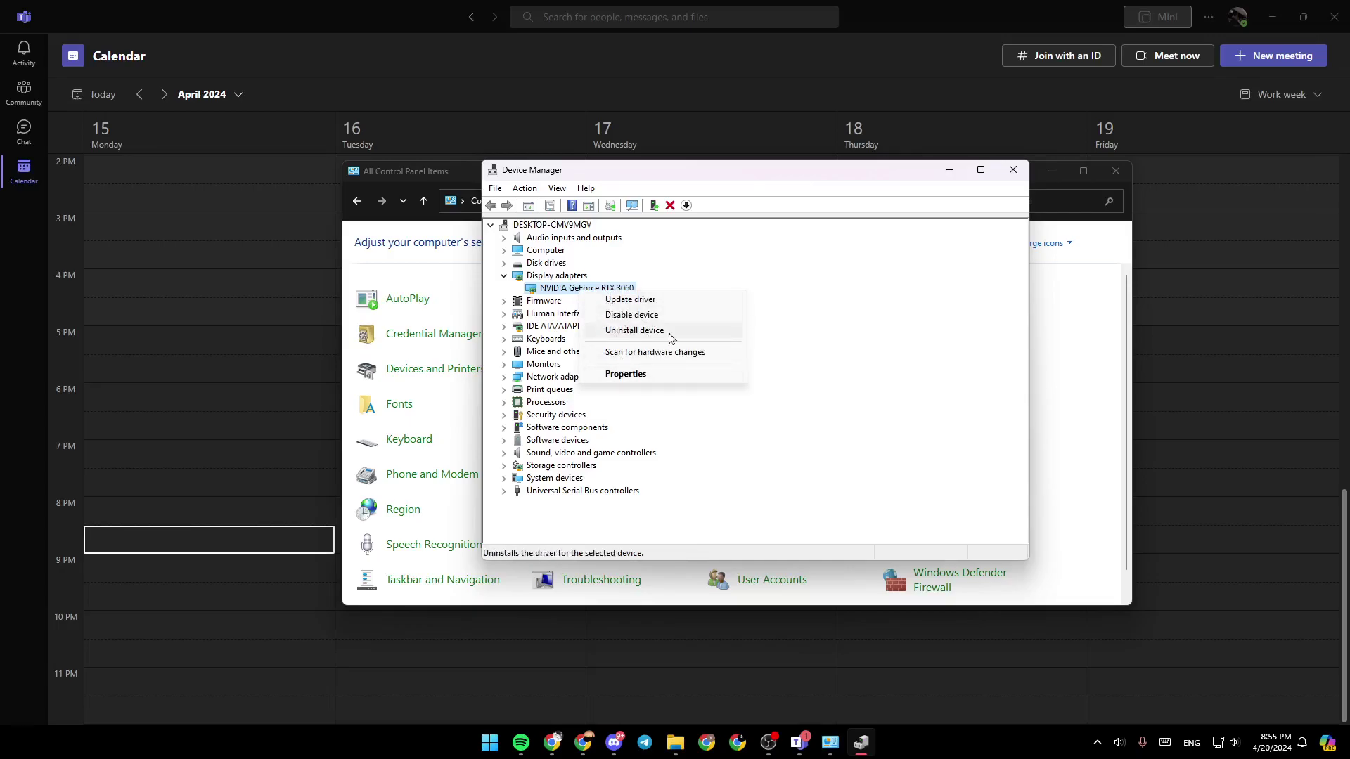
click(635, 375)
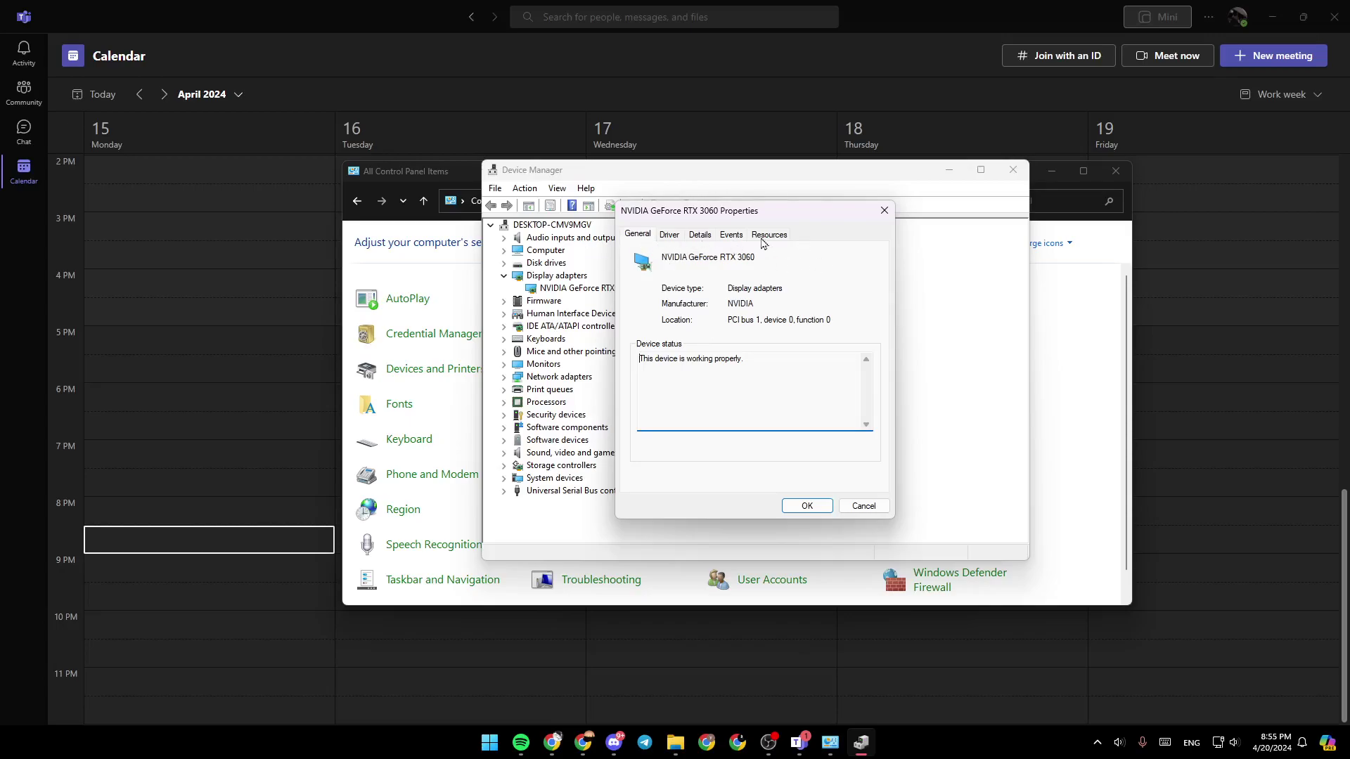
click(666, 236)
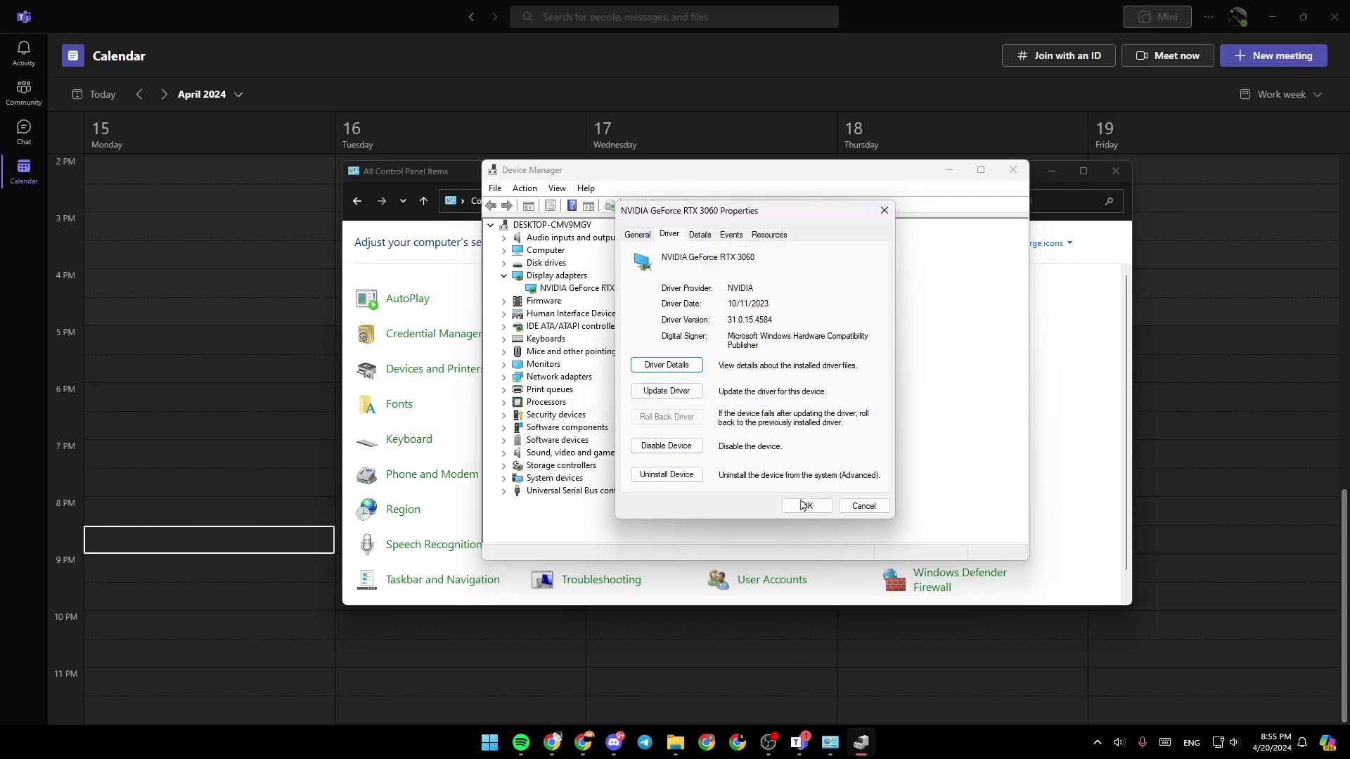
click(885, 218)
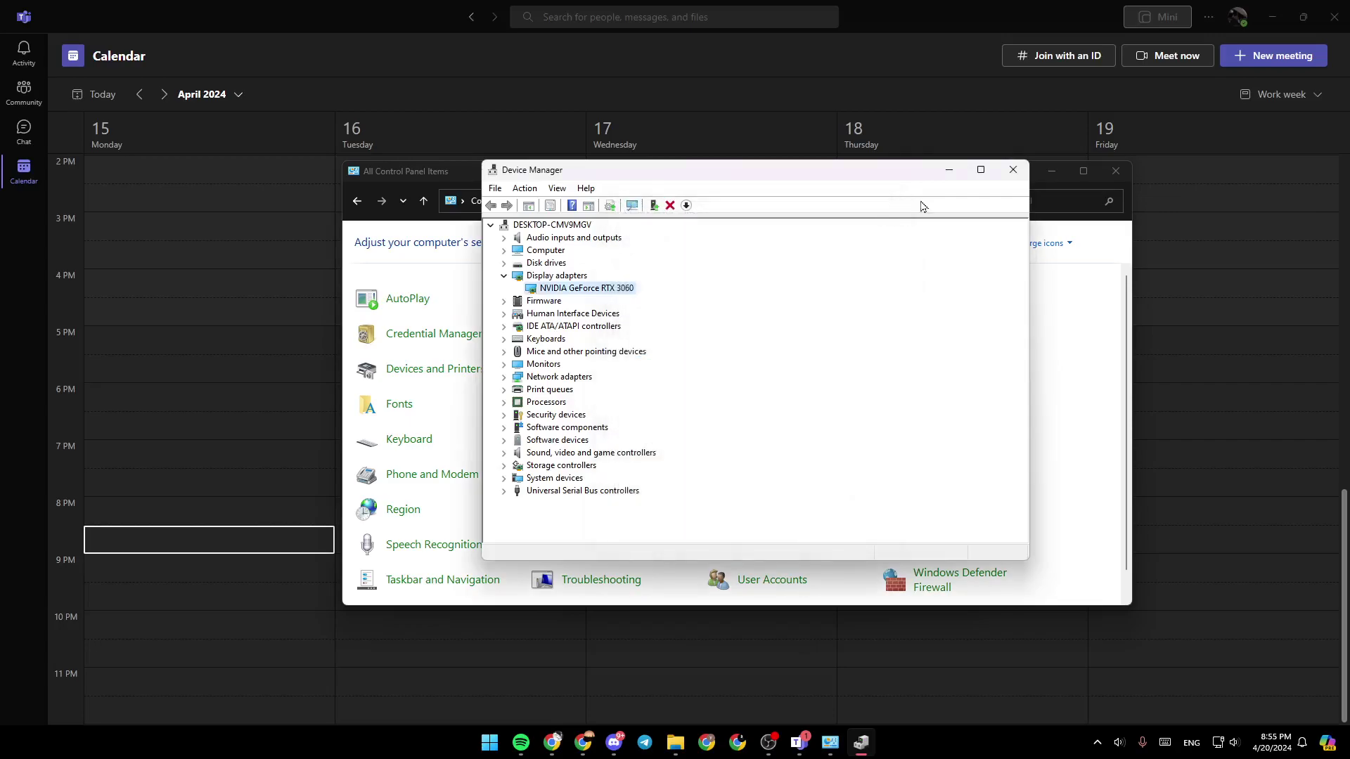
Step: Close Device Manager, then Control Panel, leaving the April 15–19 Teams calendar week
click(1013, 170)
click(1115, 172)
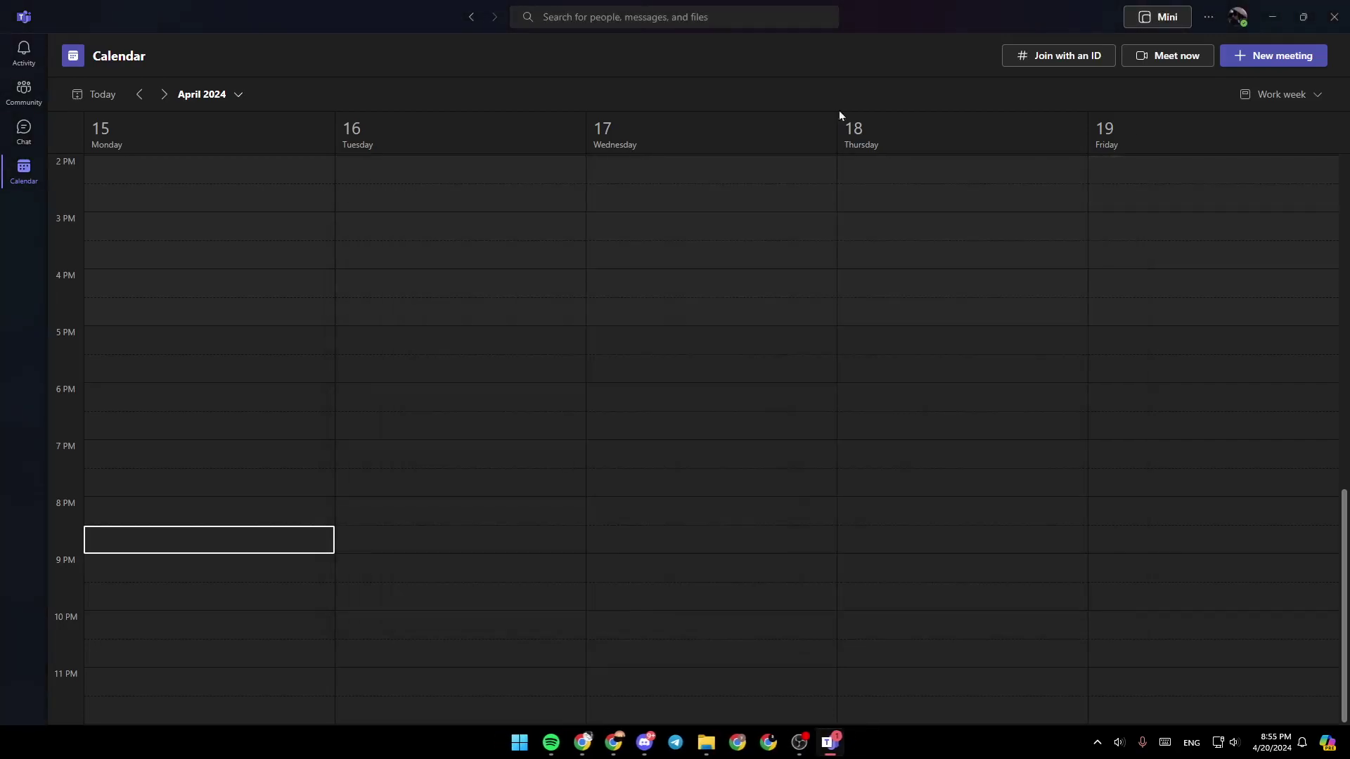